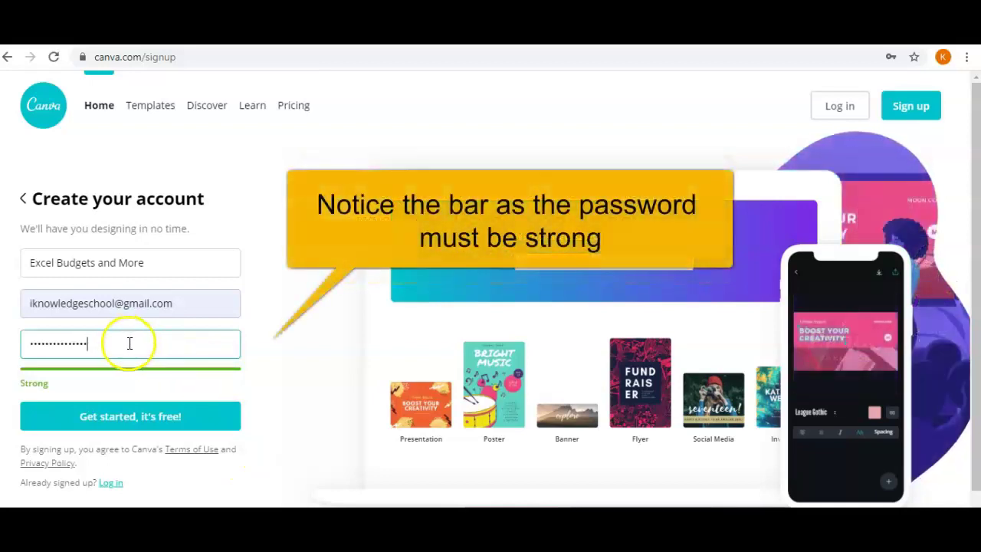
Edit the sign-up password until the meter rates it Strong, then create the account.
key("BackSpace")
key("BackSpace")
key("BackSpace")
key("BackSpace")
key("BackSpace")
key("BackSpace")
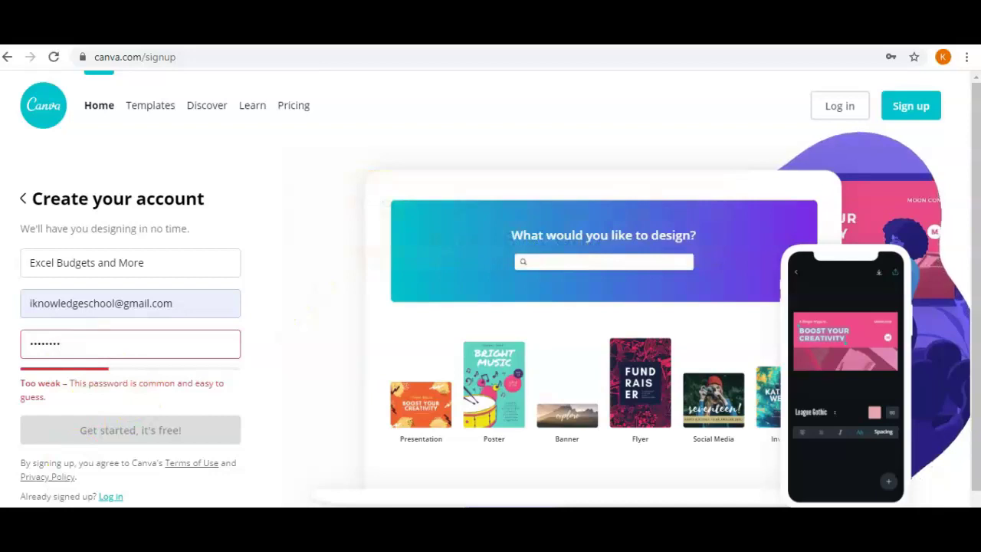
type("123456")
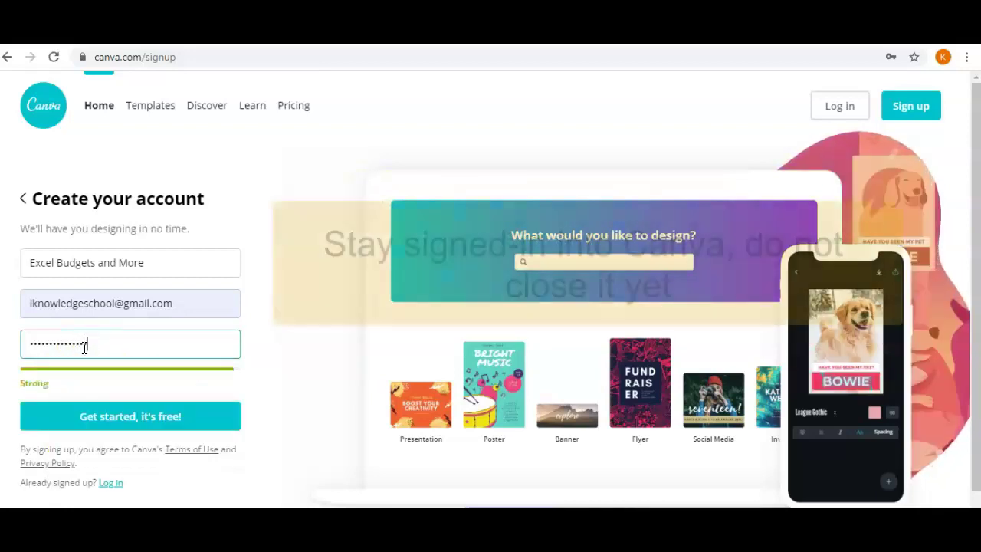
left_click(97, 416)
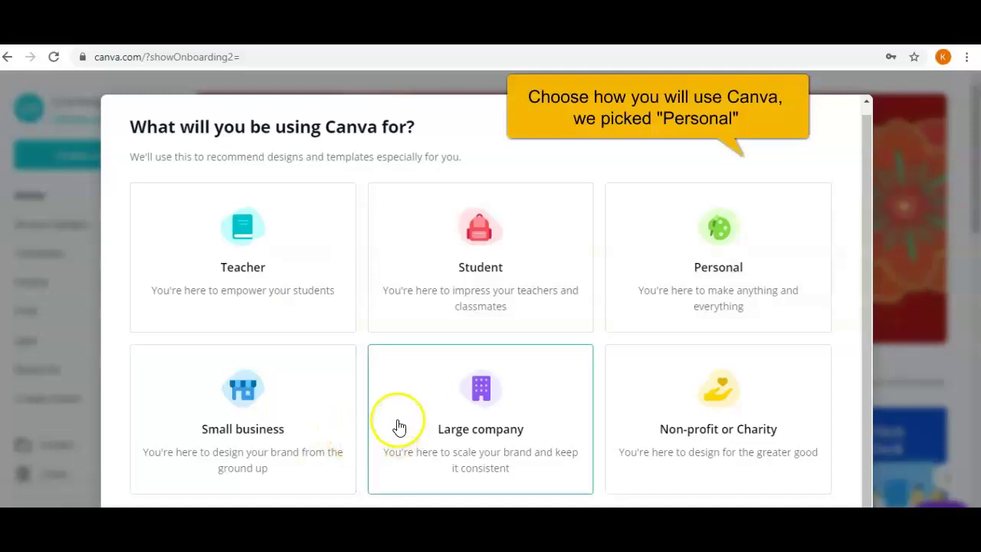
Pick Personal as Canva's use and decline the Pro trial with 'Maybe later'.
left_click(626, 296)
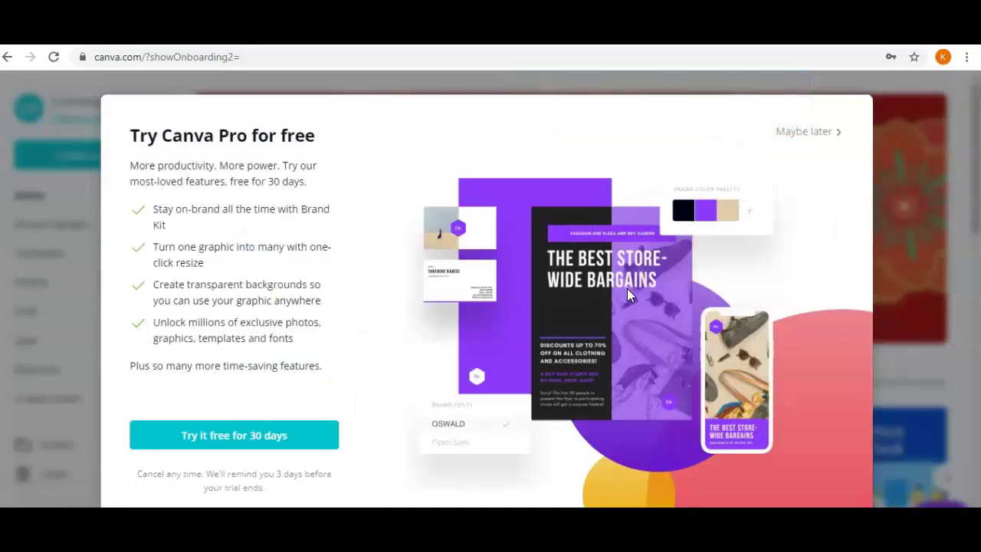
left_click(797, 134)
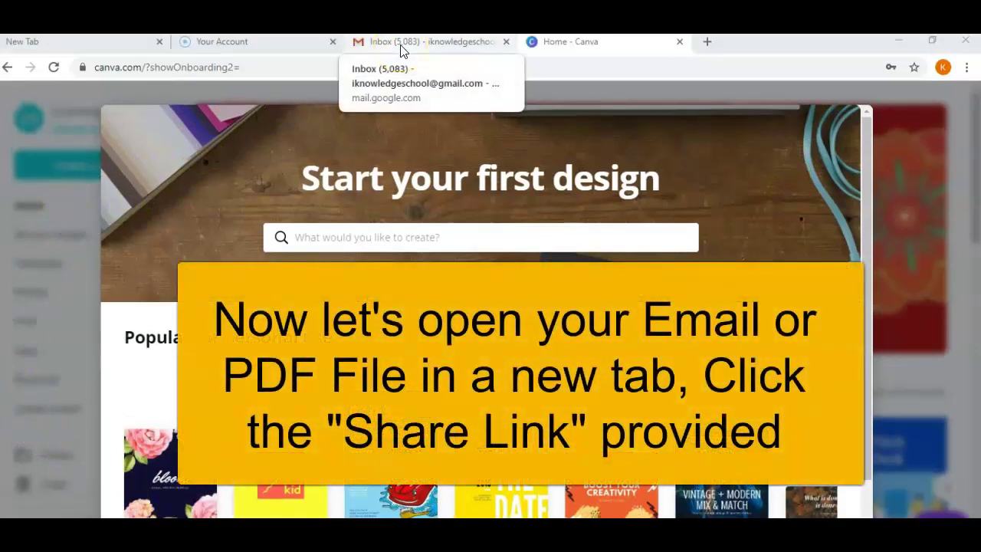
In Gmail, open the 'Link from Canva' email and follow its shared design link.
left_click(402, 51)
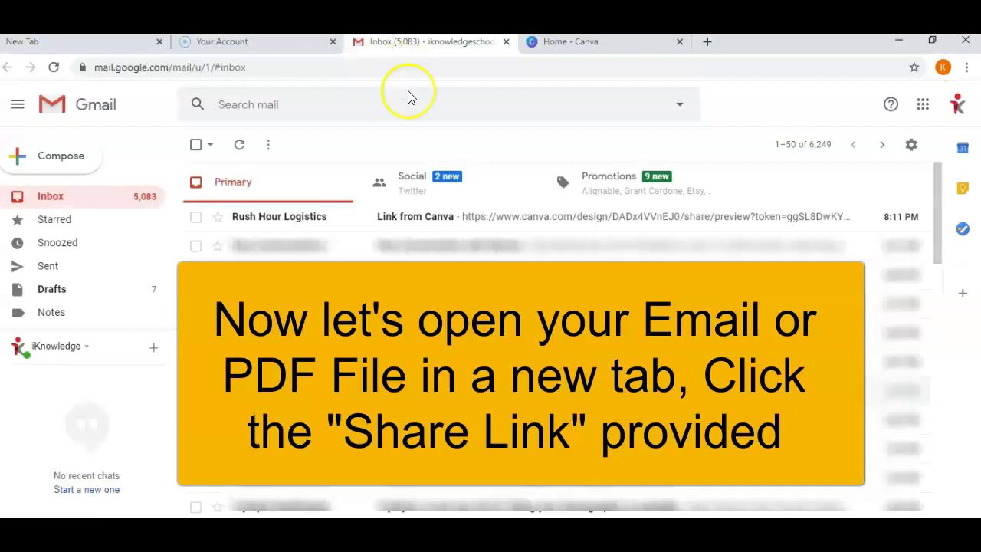
left_click(421, 217)
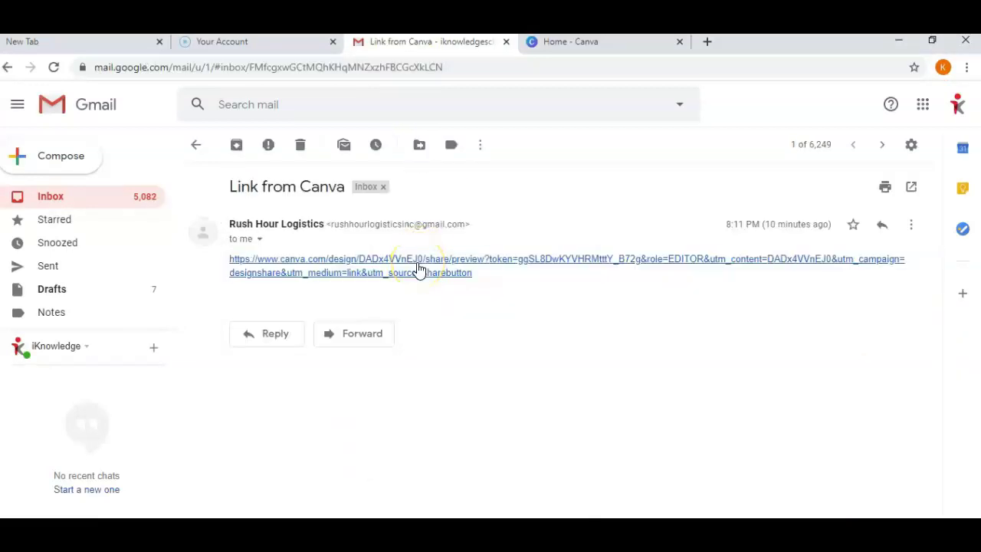
left_click(417, 265)
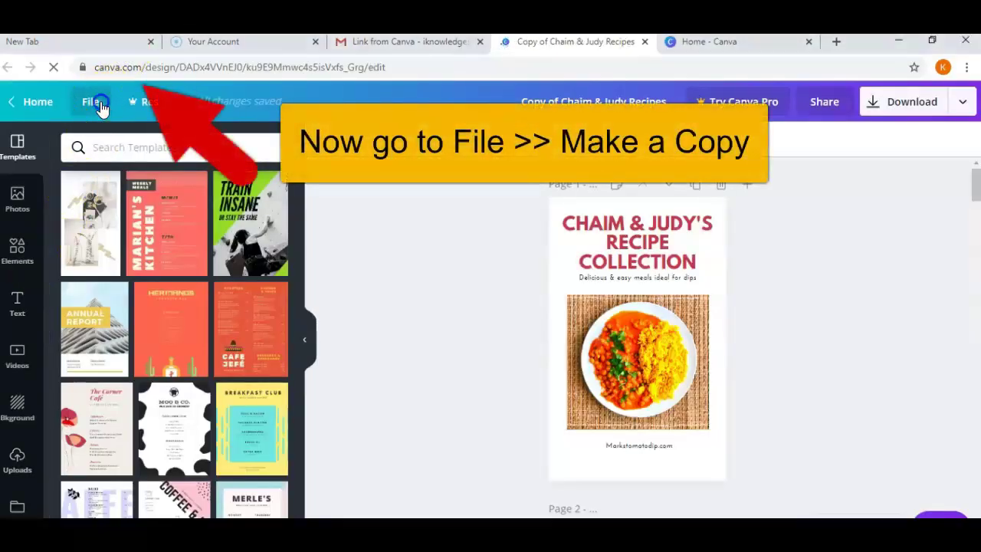
Duplicate the shared recipe eBook using File > Make a copy.
left_click(93, 102)
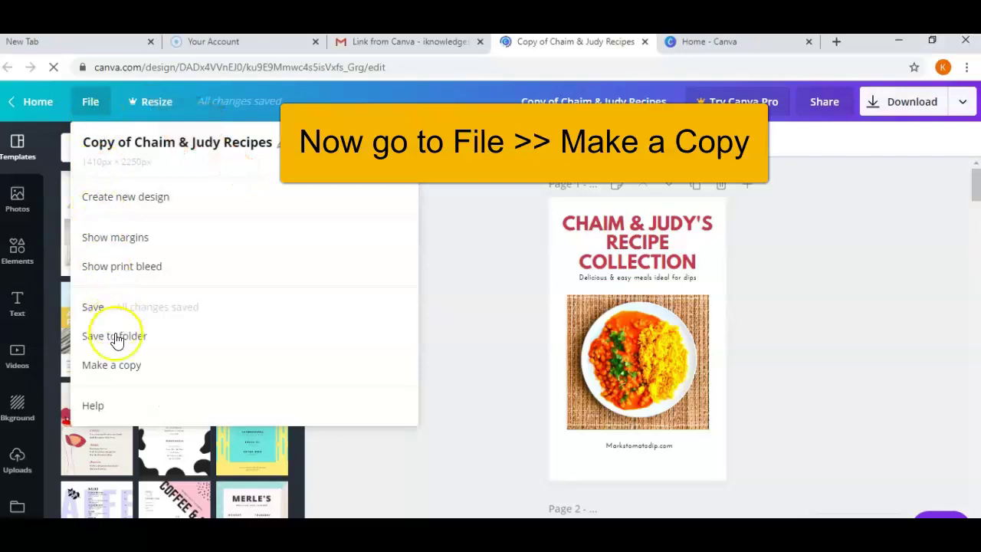
left_click(113, 368)
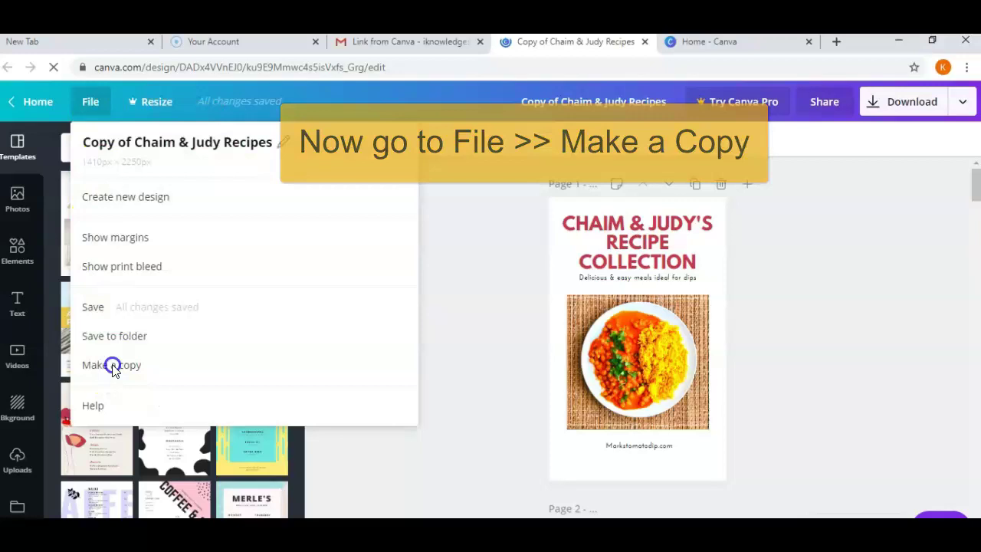
left_click(112, 367)
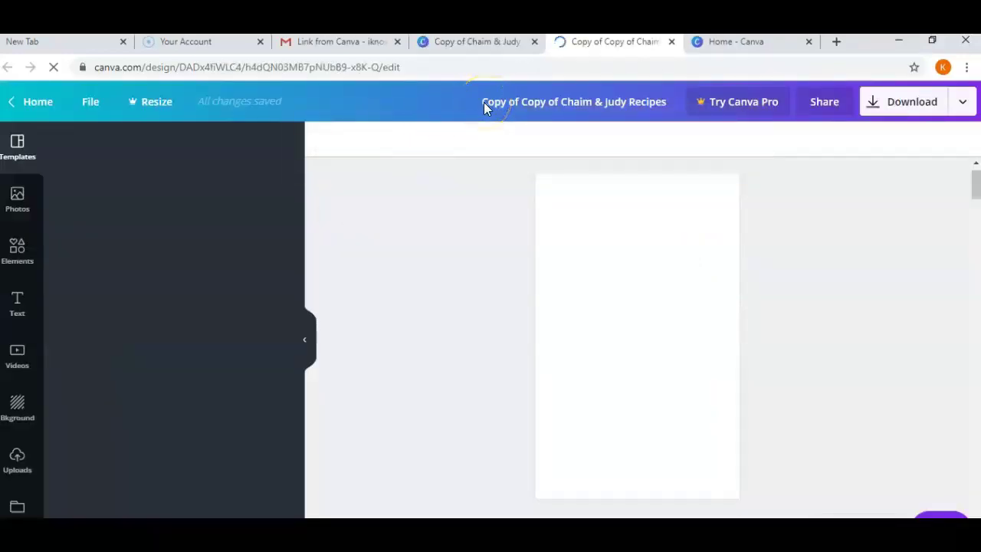
Replace the copied design's title with 'My own project'.
left_click(483, 102)
left_click_drag(485, 102, 626, 98)
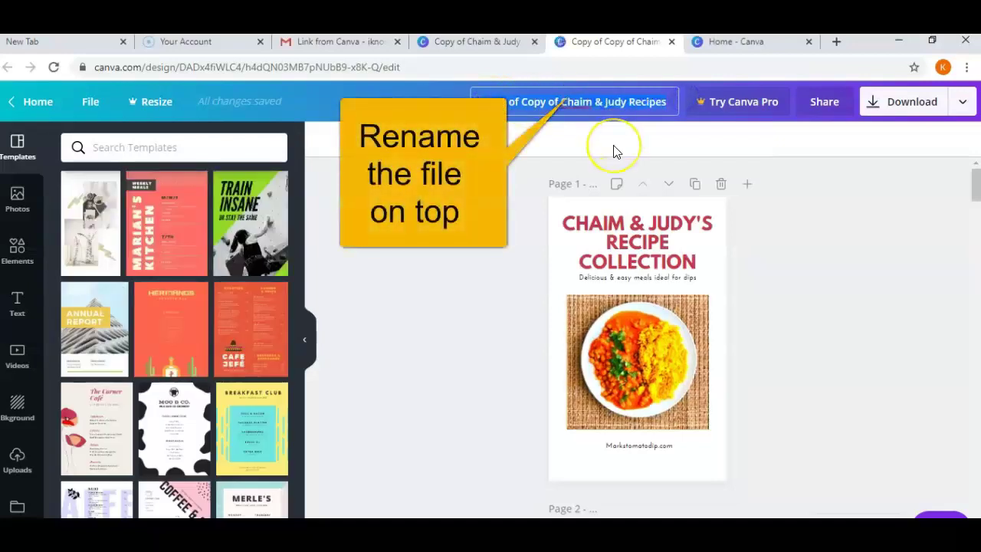
type("My")
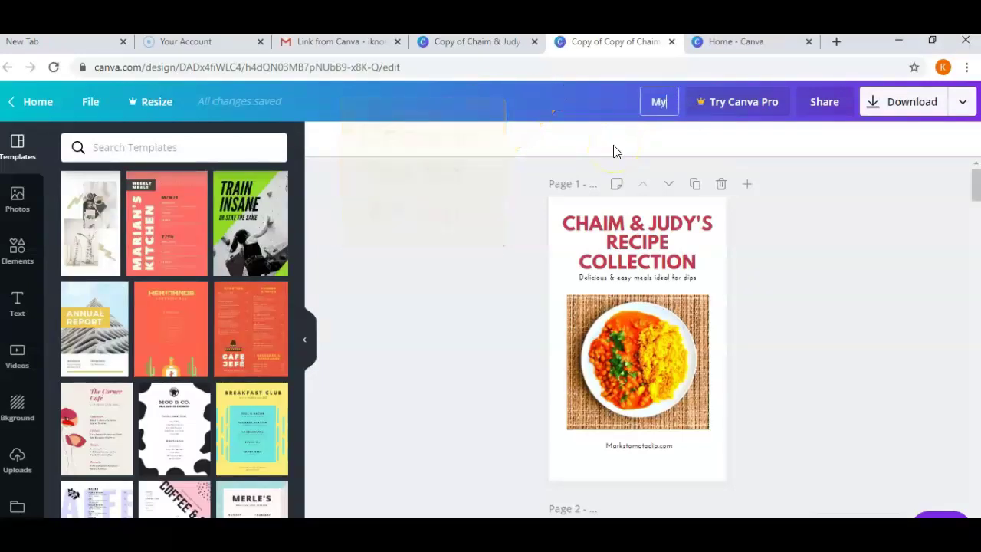
type(" own project")
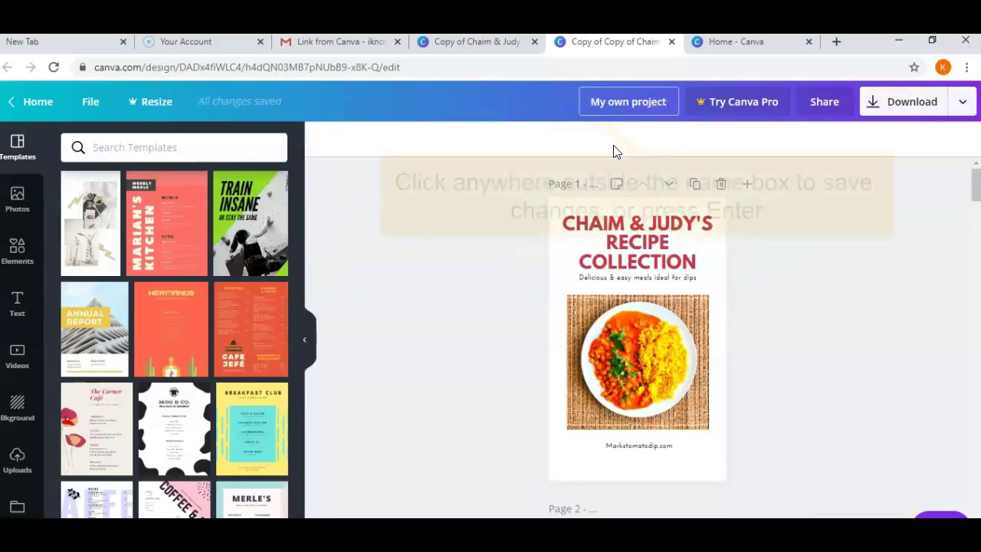
left_click(542, 115)
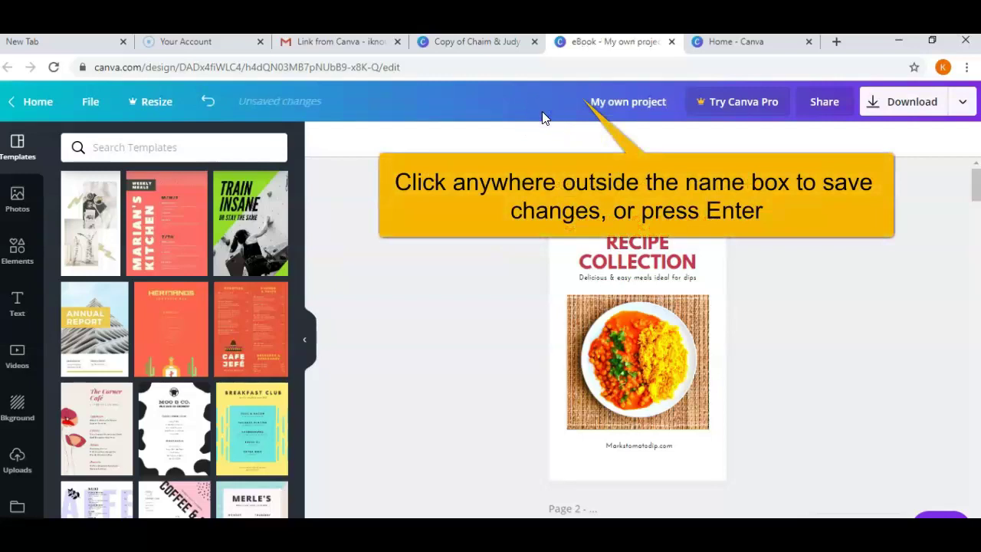
left_click(609, 251)
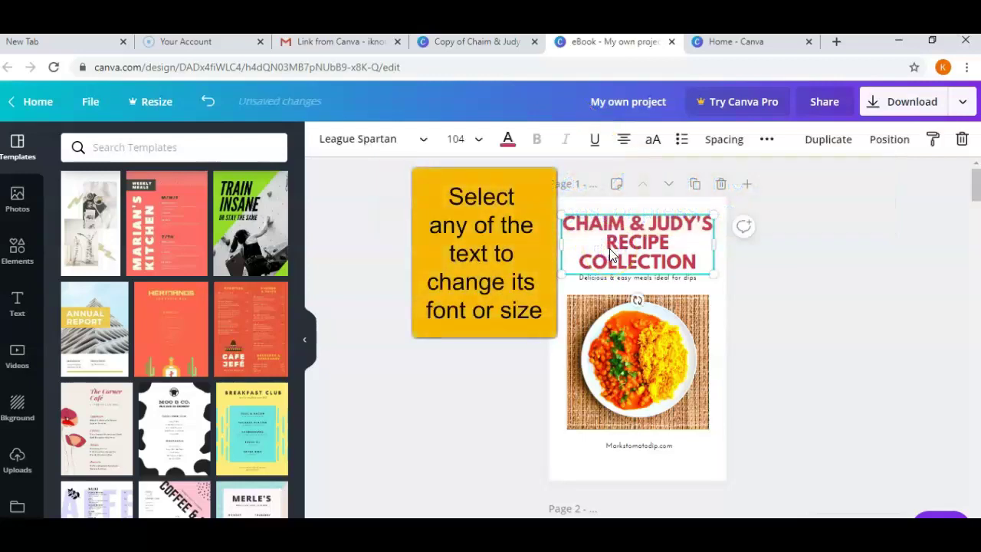
Set the cover title font to Montserrat Classic and change the subtitle to 'Hi there'.
left_click(418, 141)
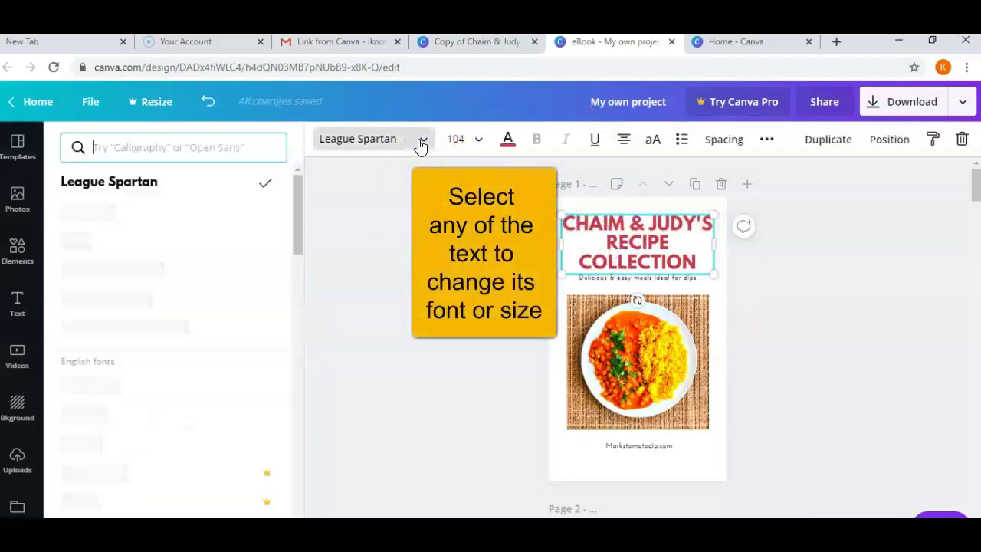
left_click(159, 272)
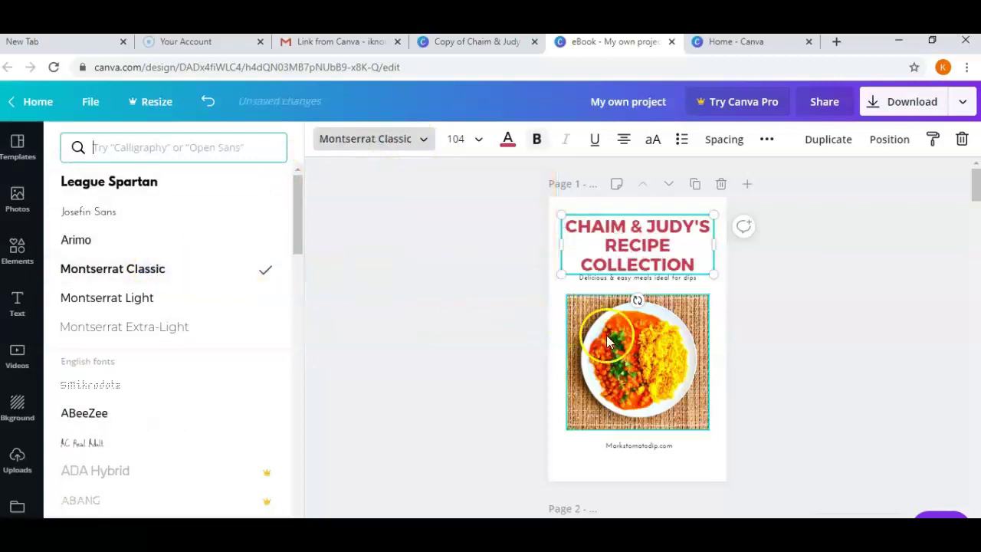
left_click(613, 281)
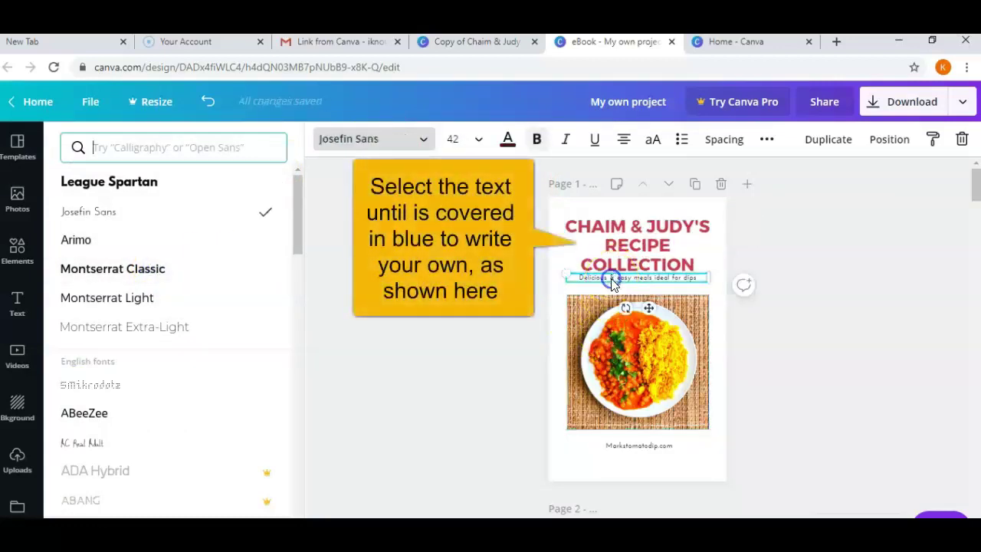
left_click_drag(613, 284, 699, 278)
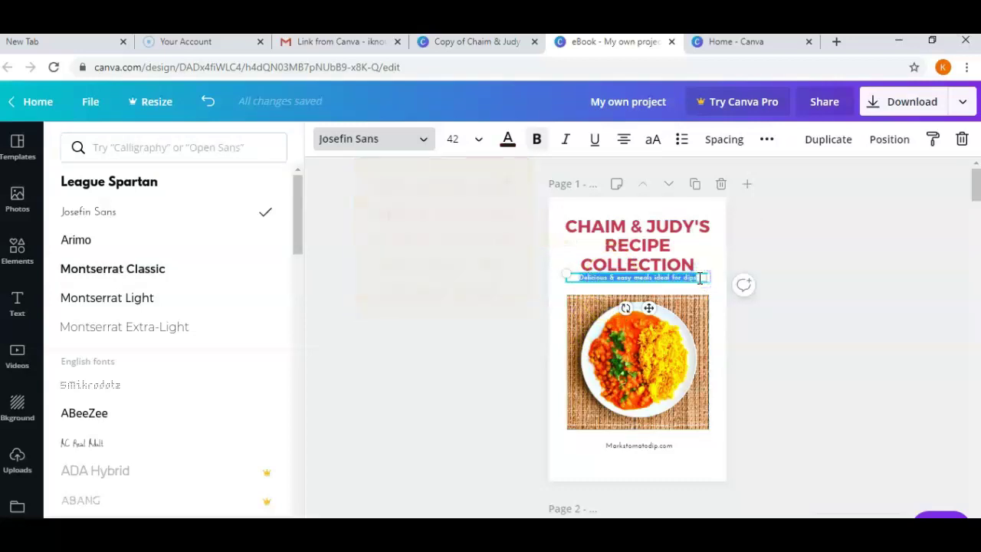
type("Hi there")
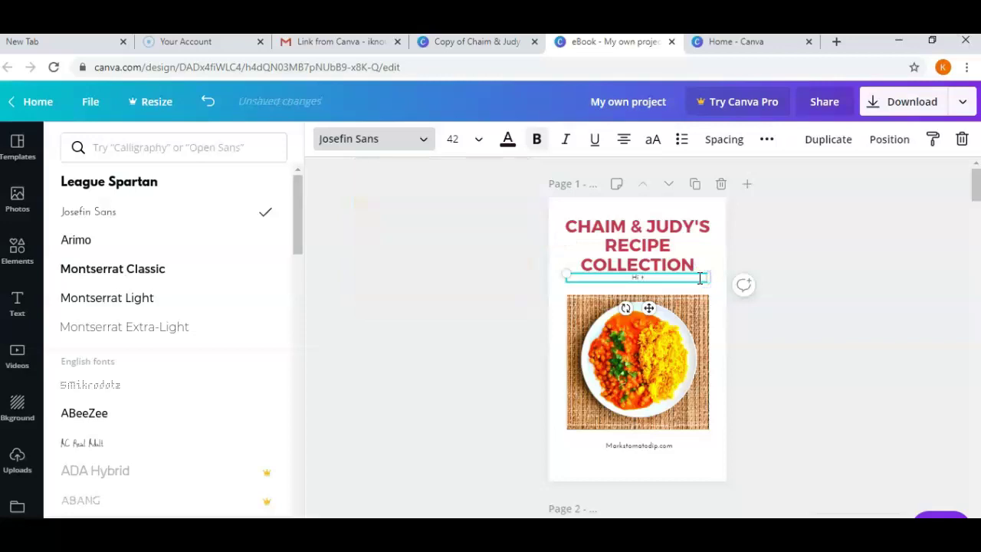
Replace the footer web address with 'Excel Budgets and More'.
left_click(654, 452)
left_click_drag(679, 448, 606, 445)
type("Excel Budgets and More")
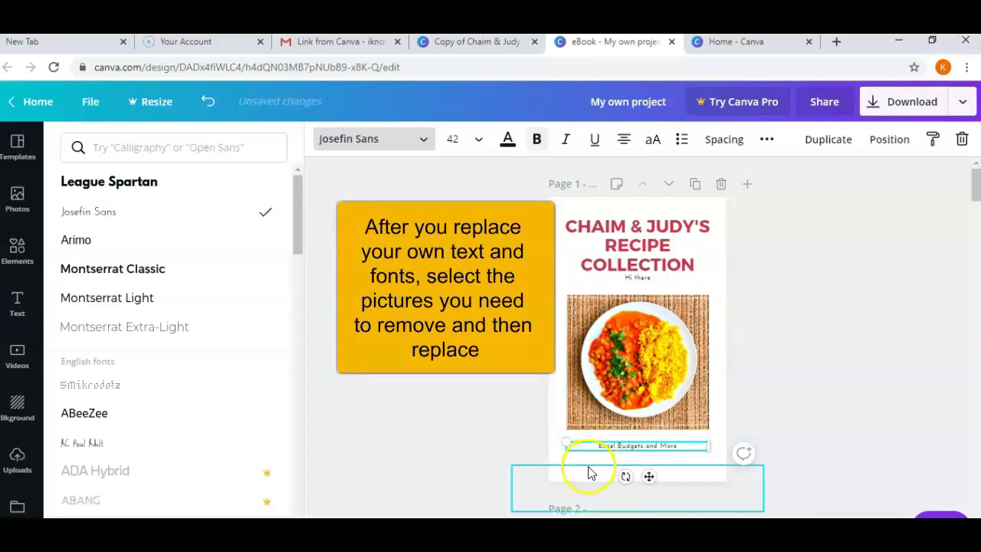
left_click(587, 464)
left_click(607, 397)
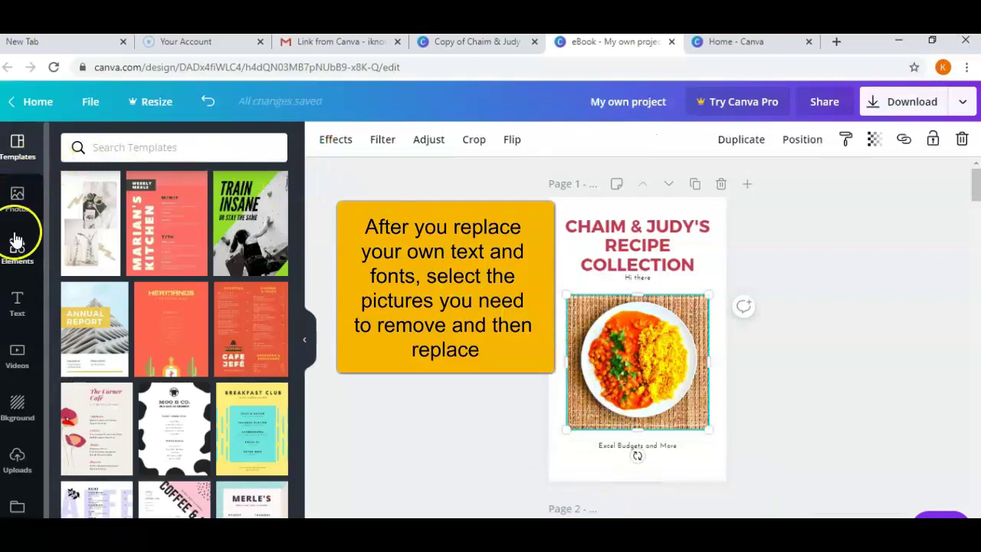
Search Photos for 'food' and add the sausage and pretzel platter photo.
left_click(17, 198)
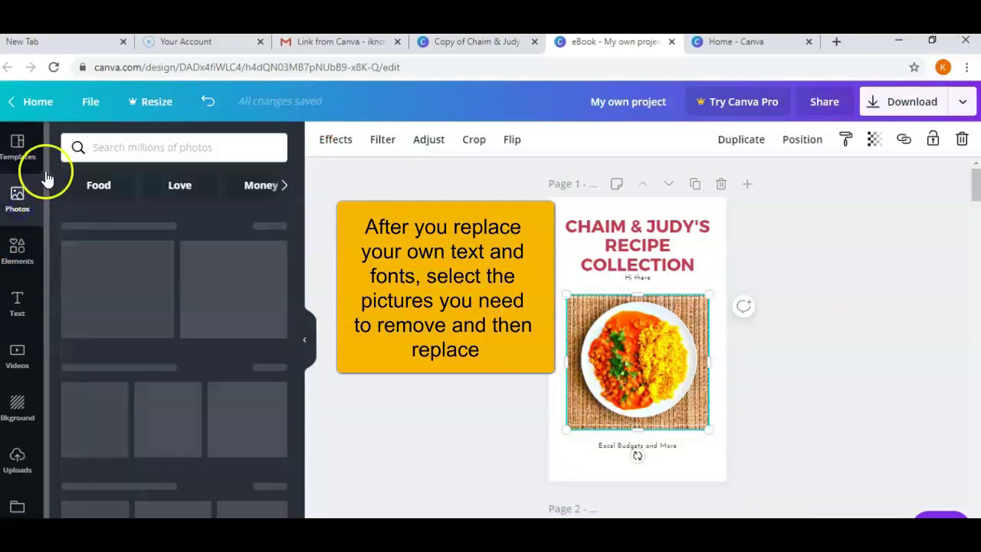
left_click(104, 146)
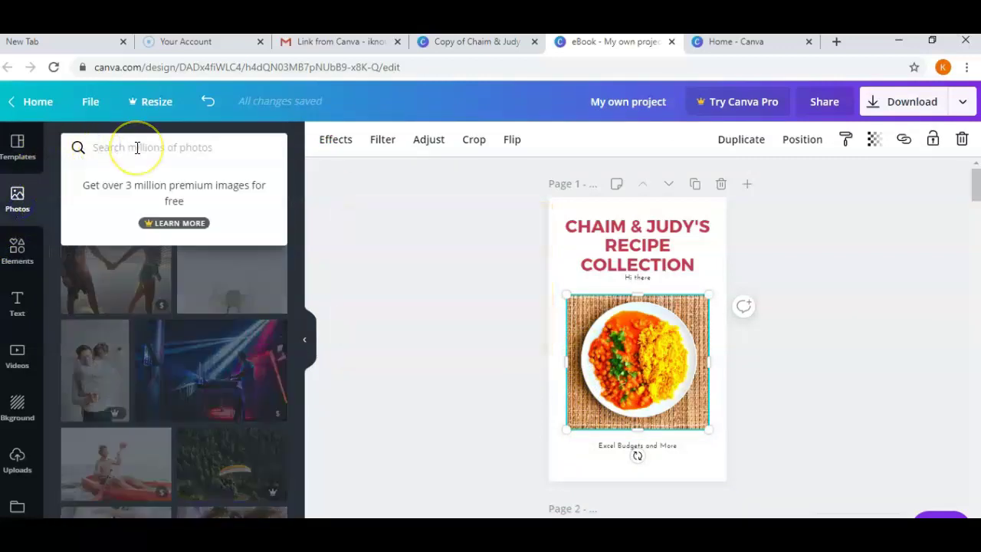
type("food")
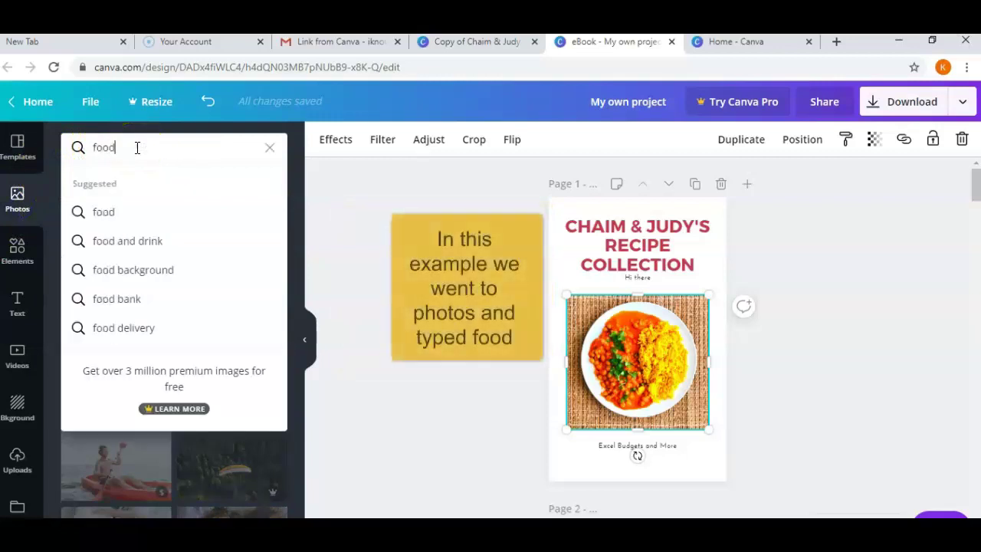
key("Return")
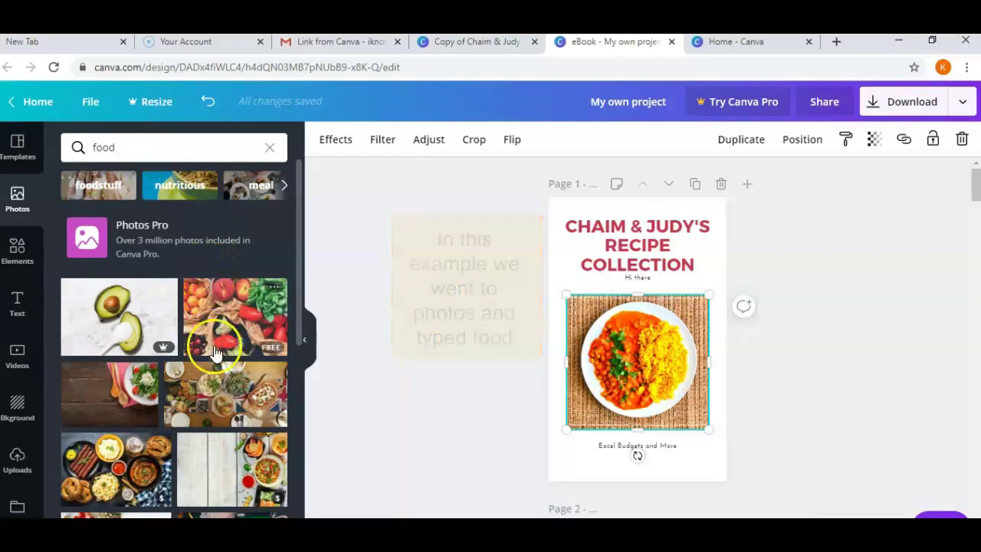
scroll(211, 375, "down", 1)
scroll(210, 375, "down", 1)
double_click(157, 334)
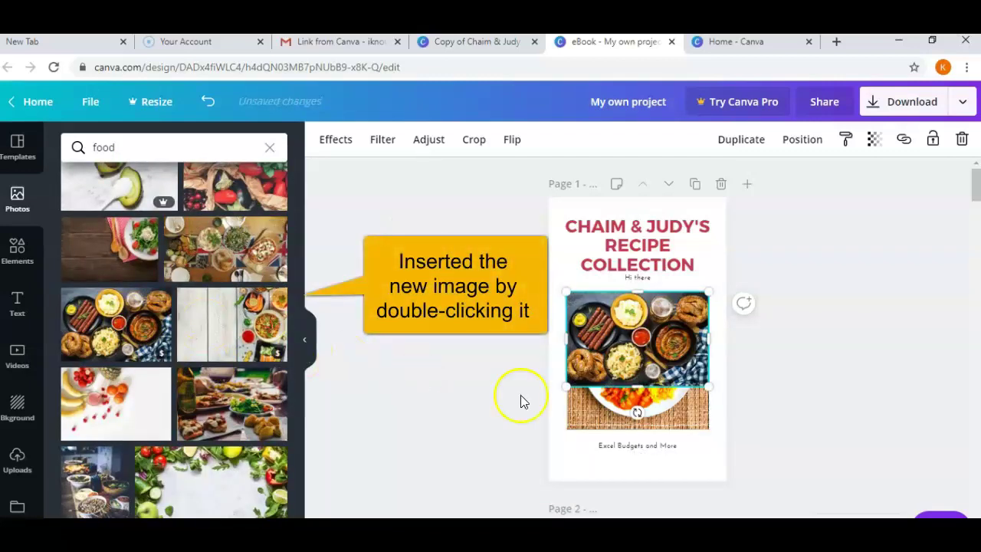
Delete the old dish photo, then enlarge and position the platter photo below the title.
left_click_drag(615, 415, 553, 427)
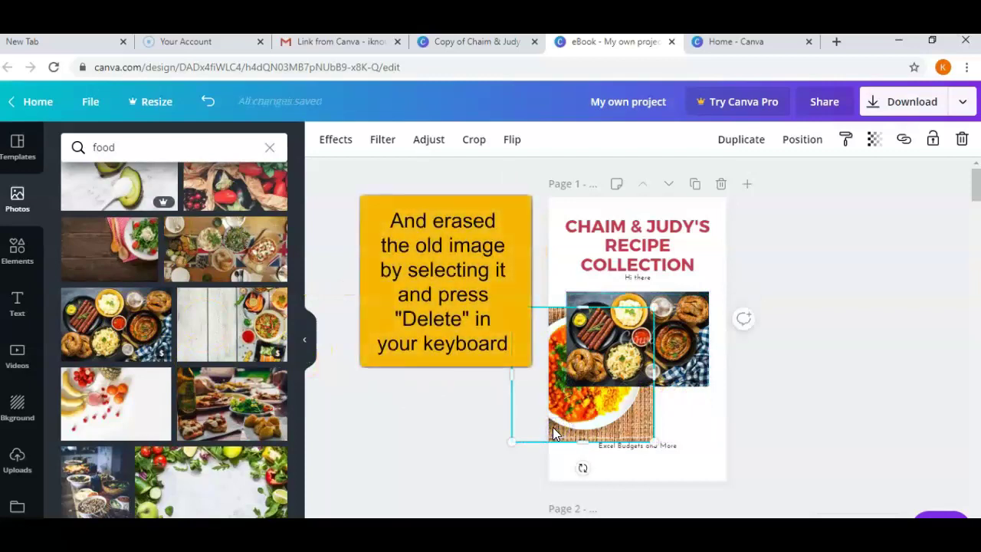
key("Delete")
left_click(708, 344)
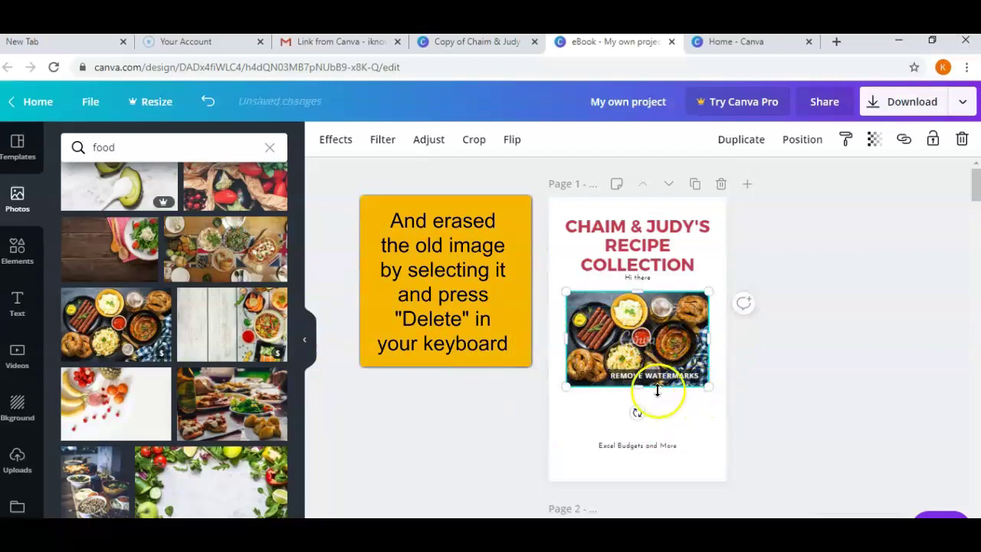
left_click_drag(705, 390, 709, 403)
left_click_drag(665, 380, 663, 383)
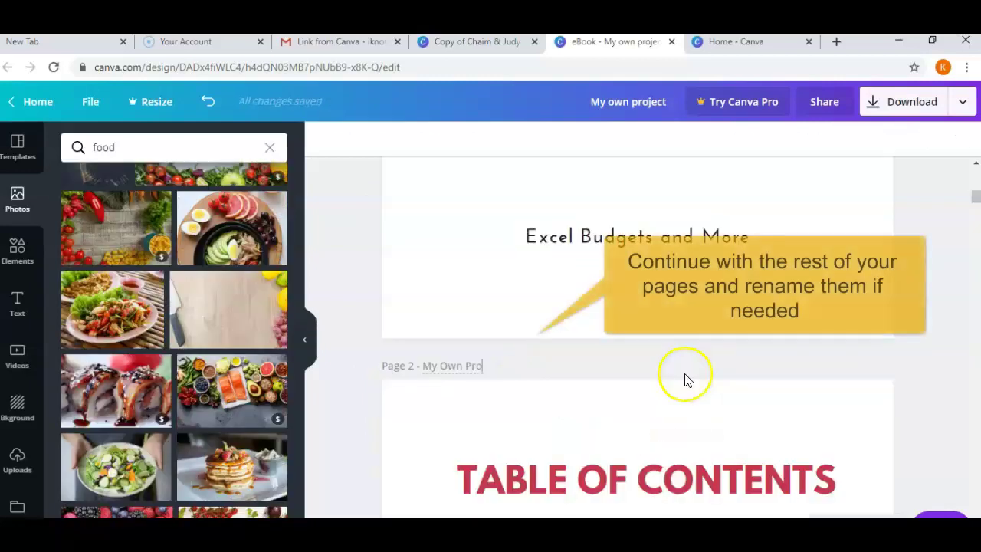
Retitle page 3 from 'Mark's Mom Mushroom Quiche' to 'My Own Project'.
type("ect")
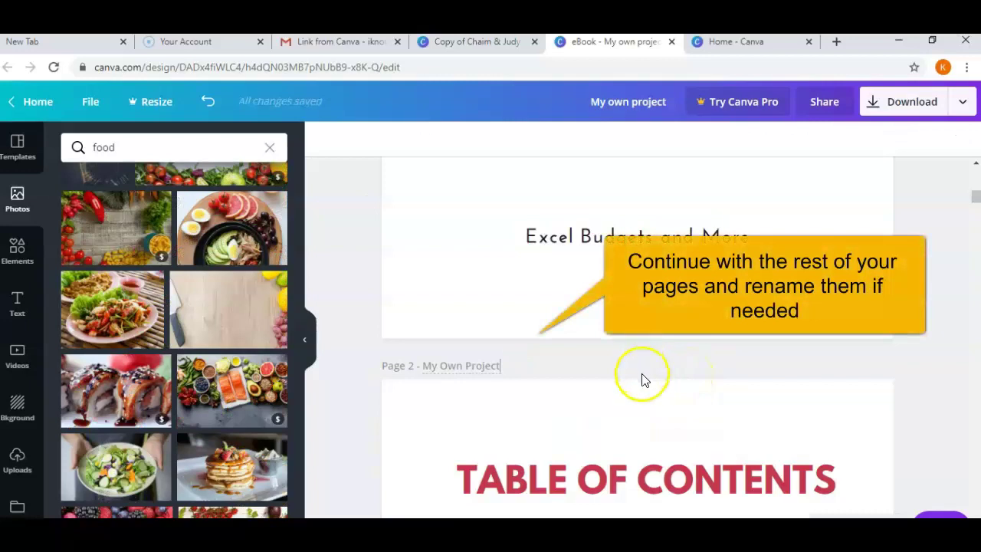
scroll(642, 375, "down", 3)
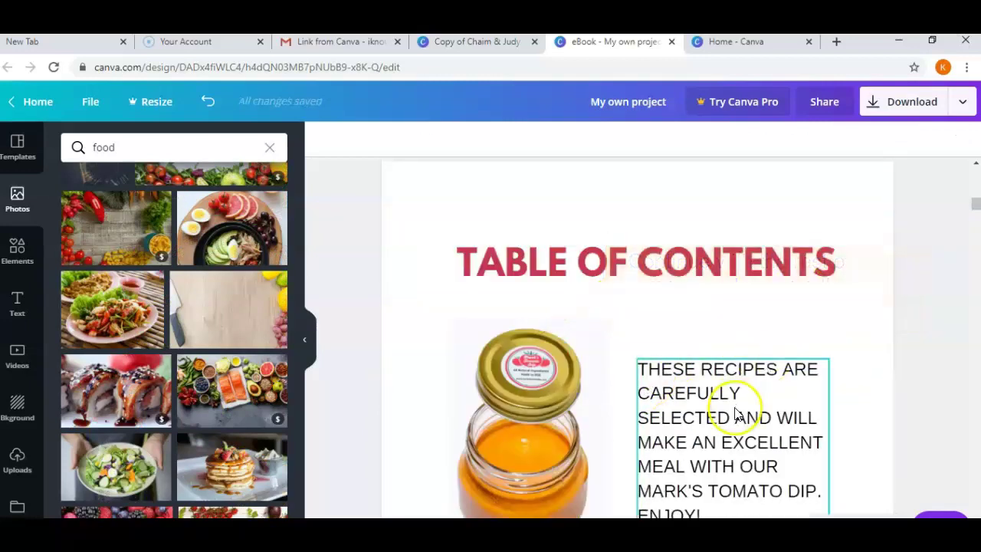
scroll(733, 410, "down", 4)
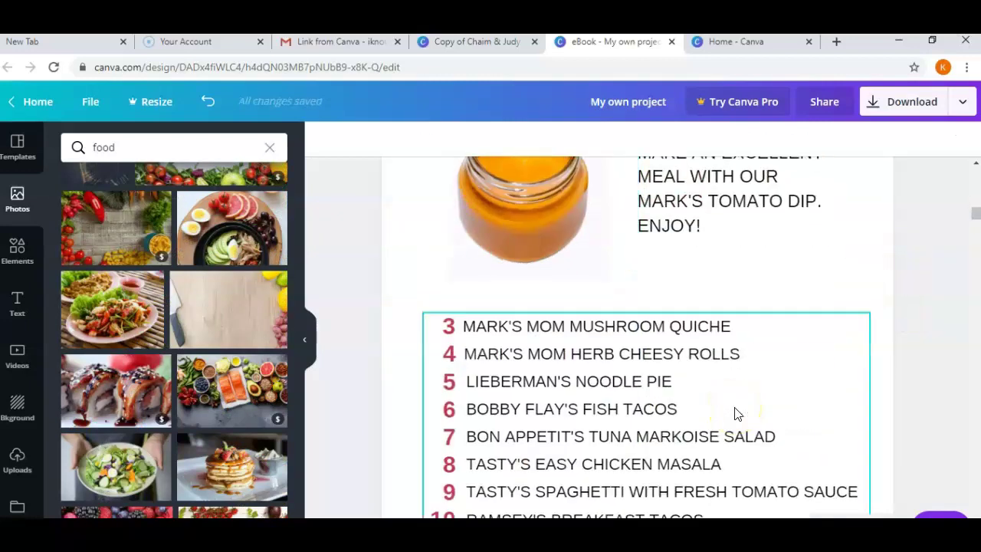
scroll(777, 279, "down", 5)
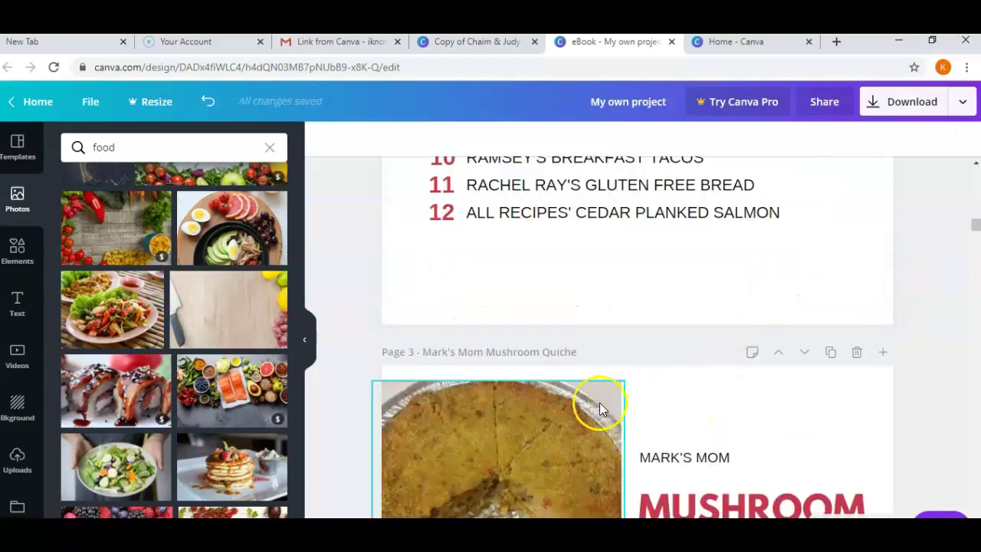
left_click(538, 426)
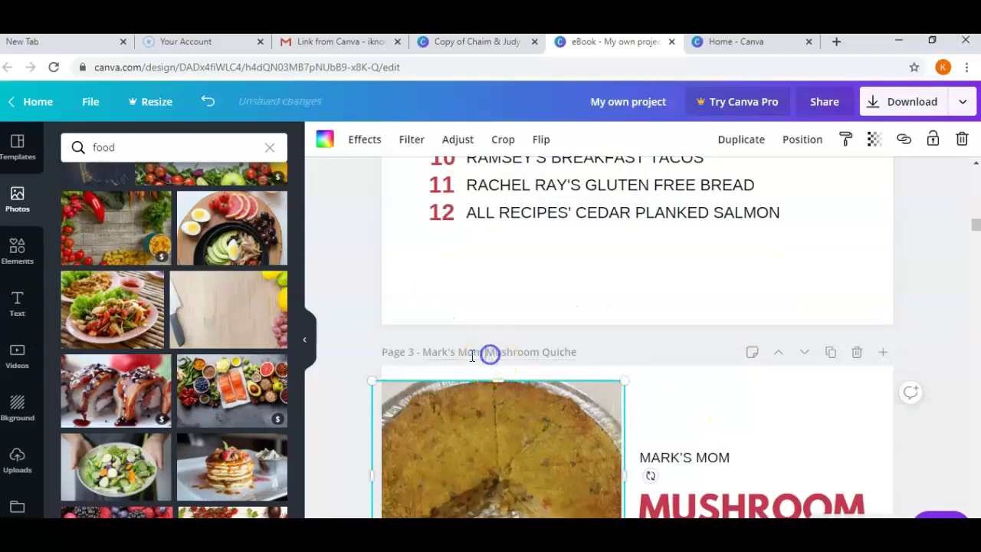
left_click_drag(424, 352, 580, 352)
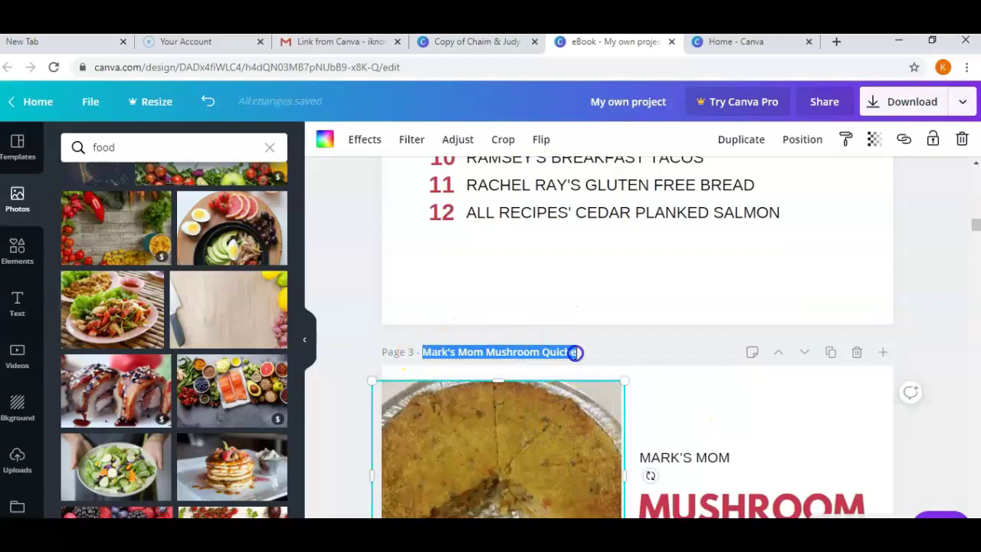
type("My Own Pr")
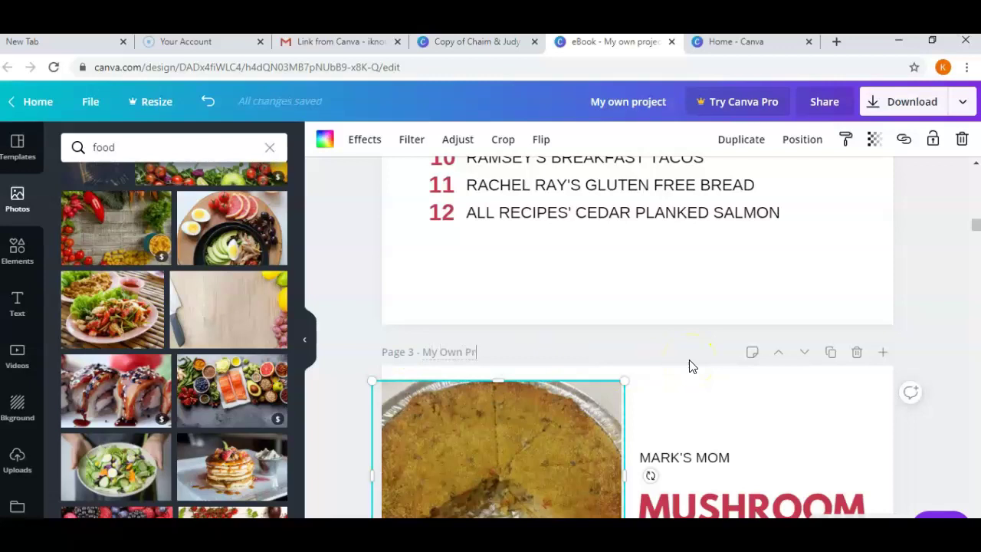
type("oject")
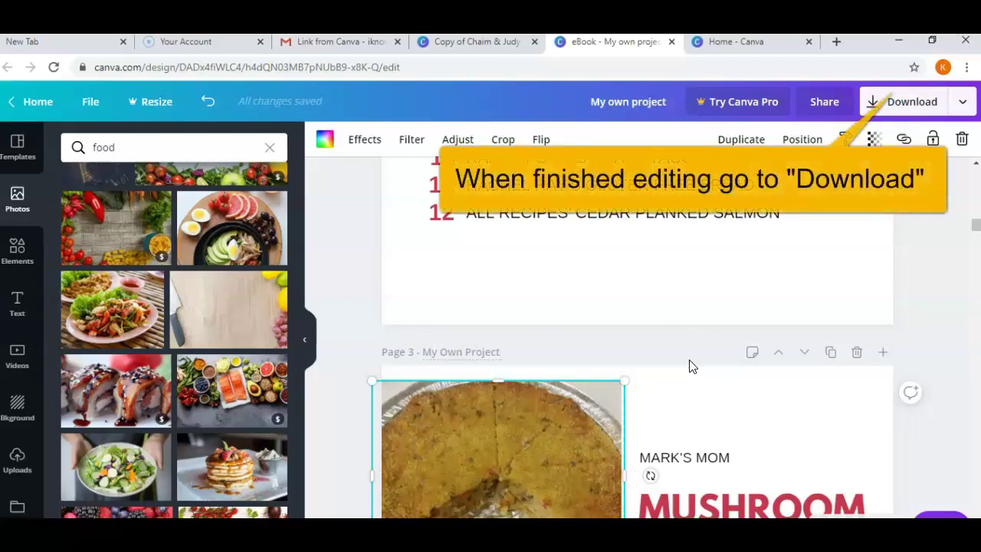
Download all 13 pages as a PDF Standard file and return to the editor.
scroll(756, 283, "up", 3)
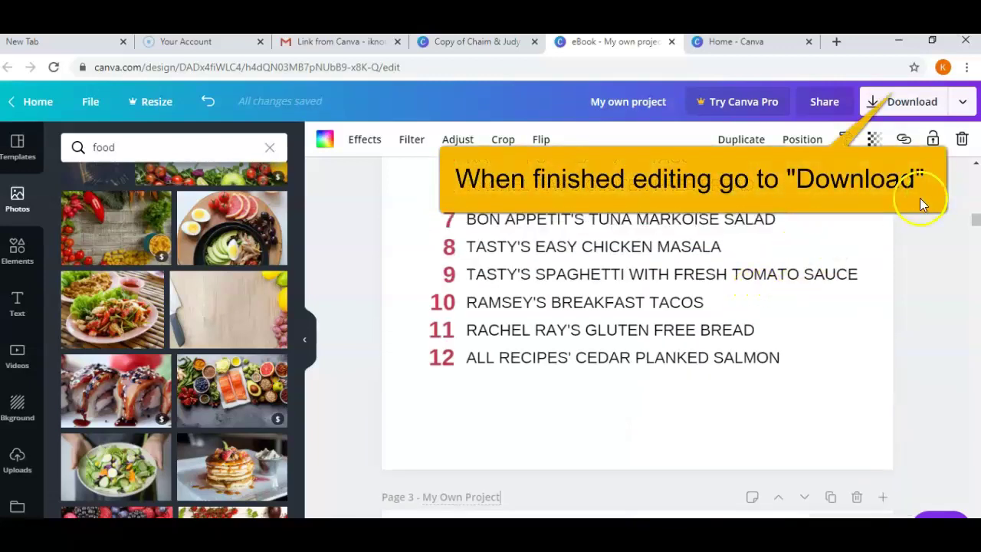
left_click(953, 105)
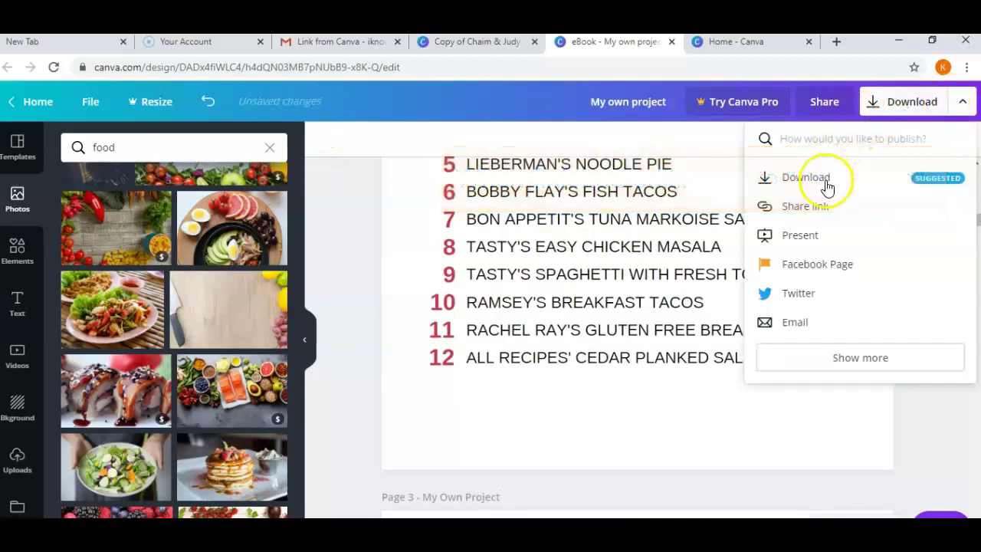
left_click(809, 184)
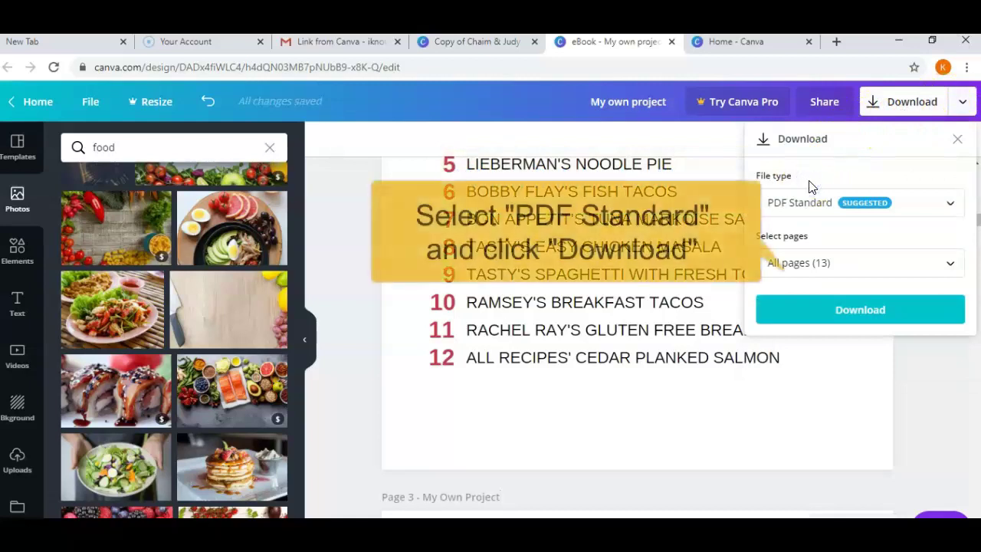
left_click(846, 320)
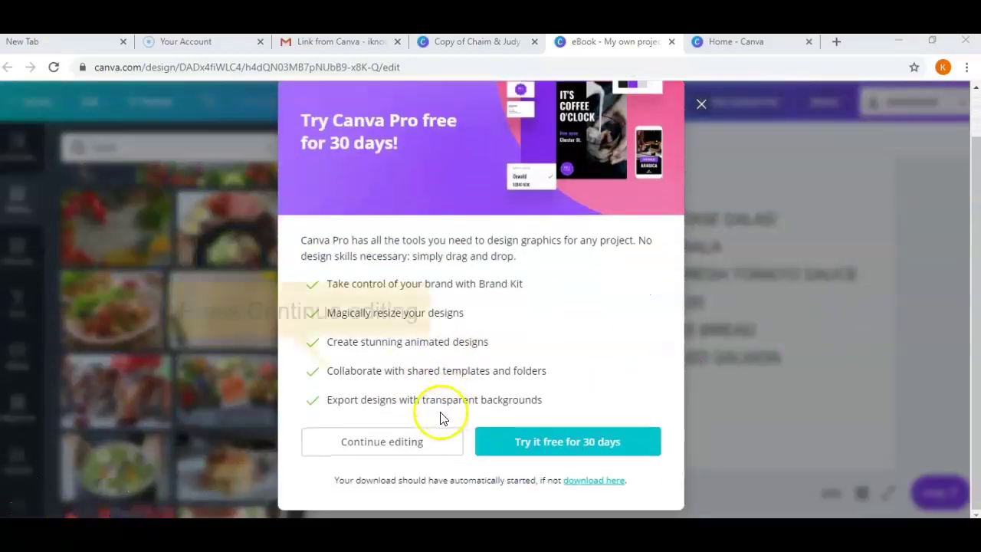
left_click(382, 442)
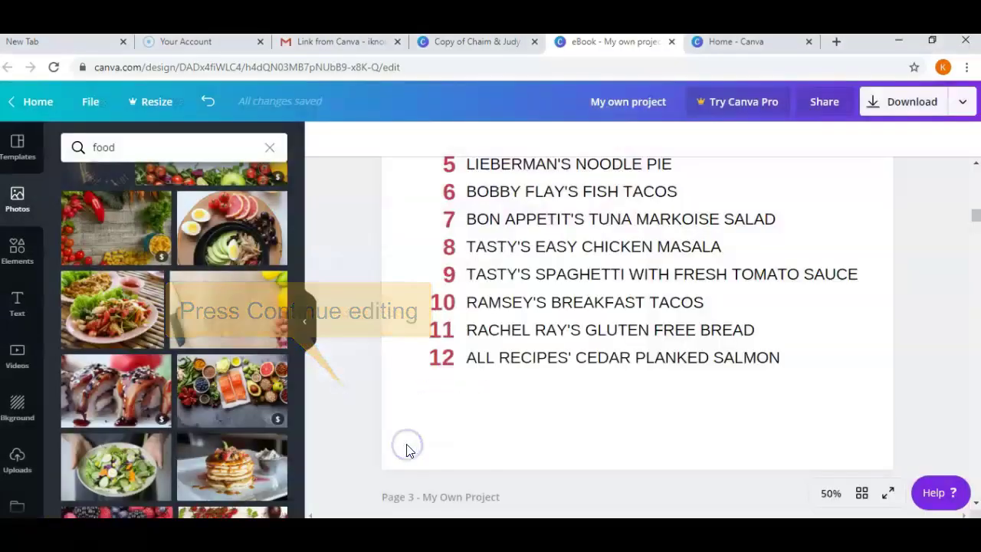